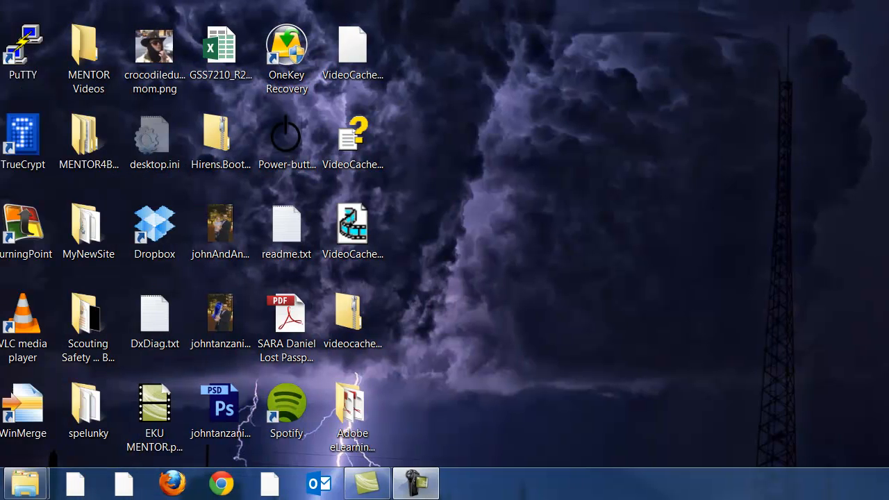
- Launch Movie Maker from the installed programs
click(13, 492)
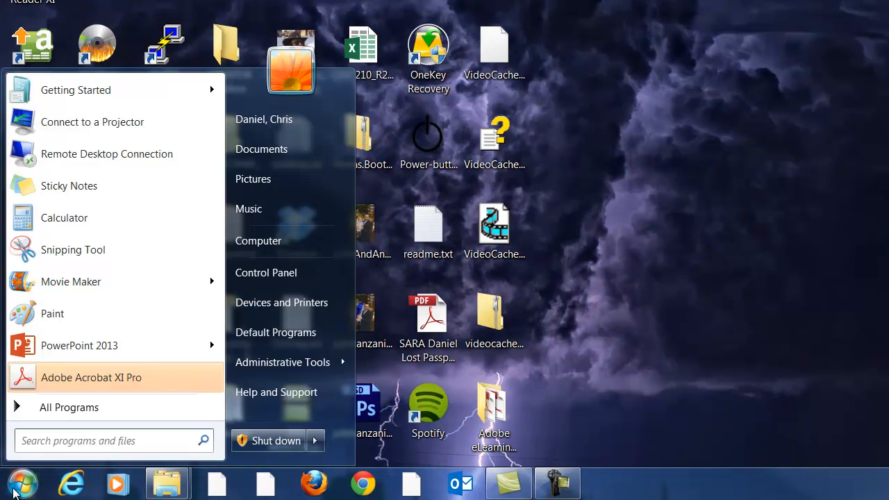
click(71, 408)
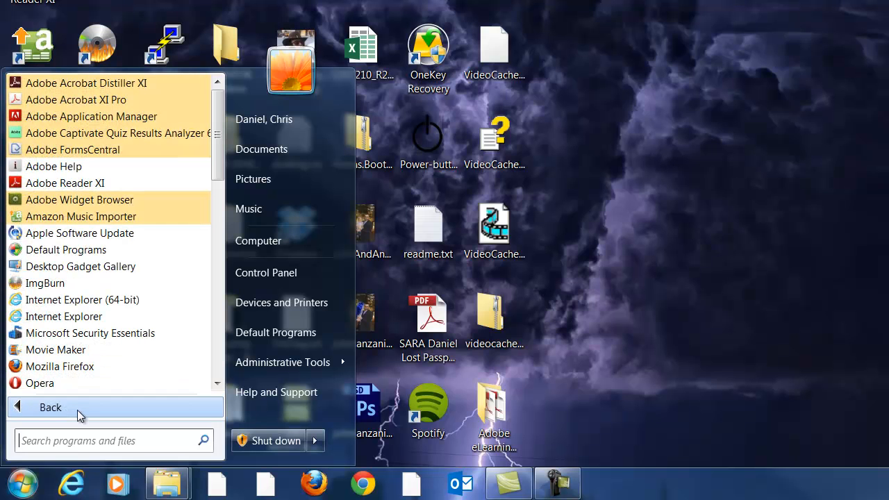
click(70, 361)
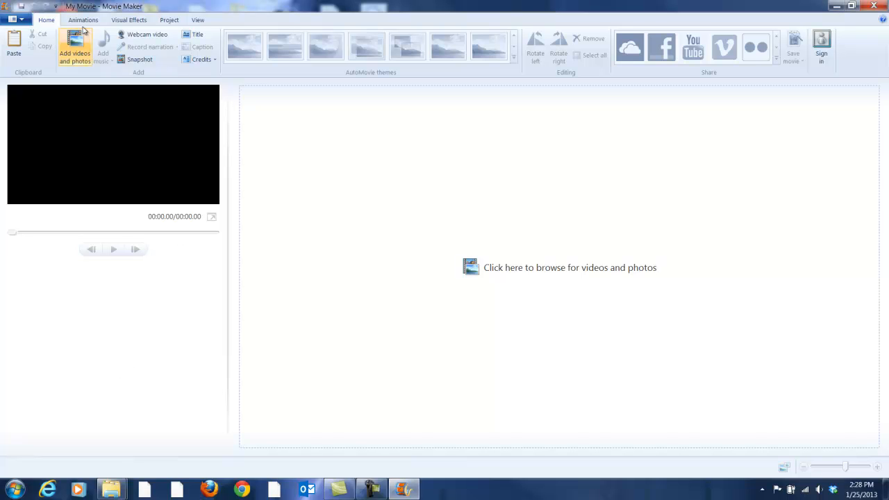
- Add the video IMG_2916.MOV from the 2012-10-21 pictures folder to the empty project
click(73, 21)
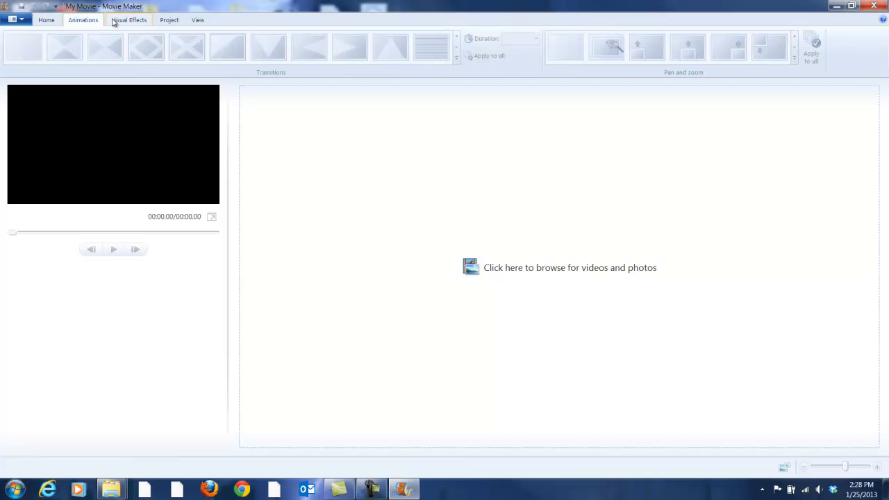
click(59, 20)
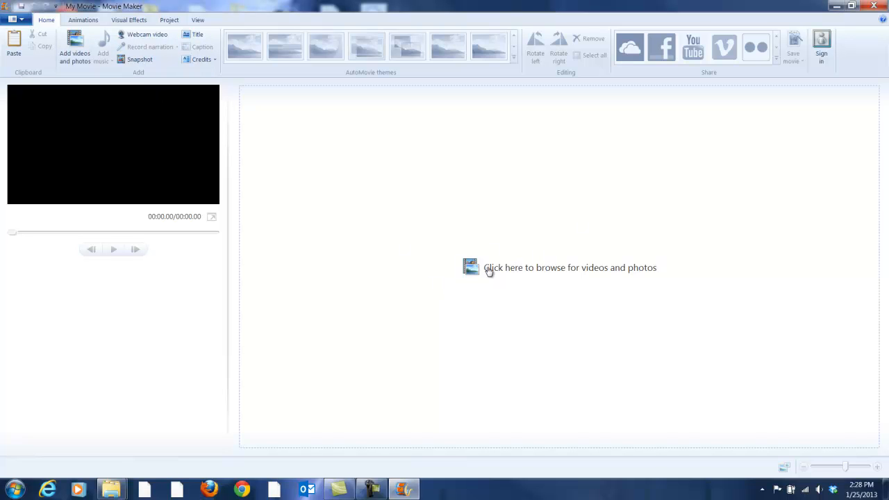
click(80, 66)
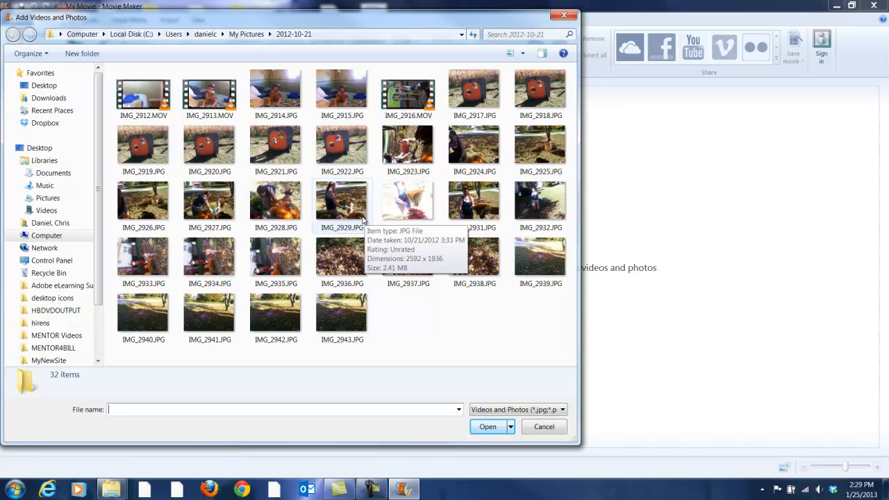
double_click(412, 104)
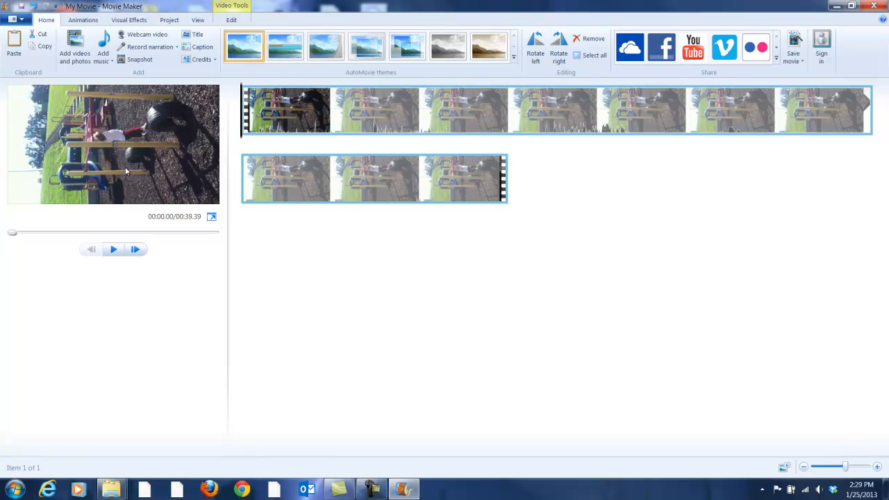
- Rotate the sideways playground clip right so it stands upright, and return the playhead to its start
click(421, 203)
click(332, 128)
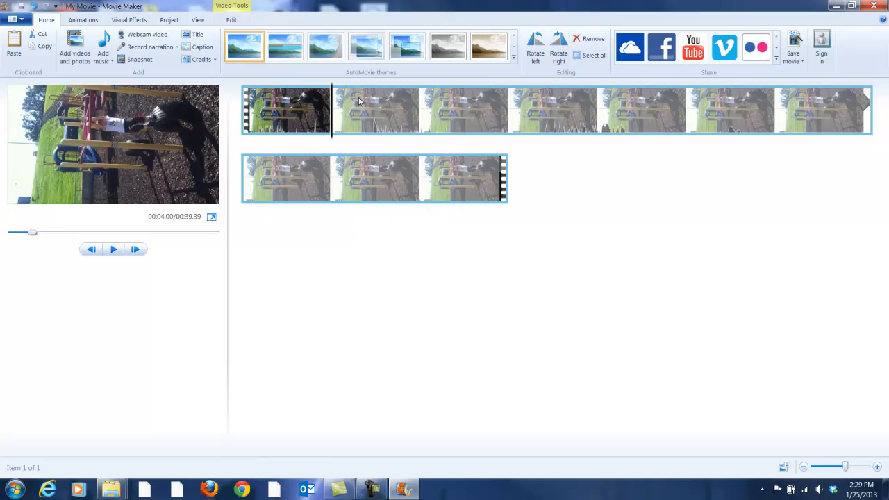
click(560, 56)
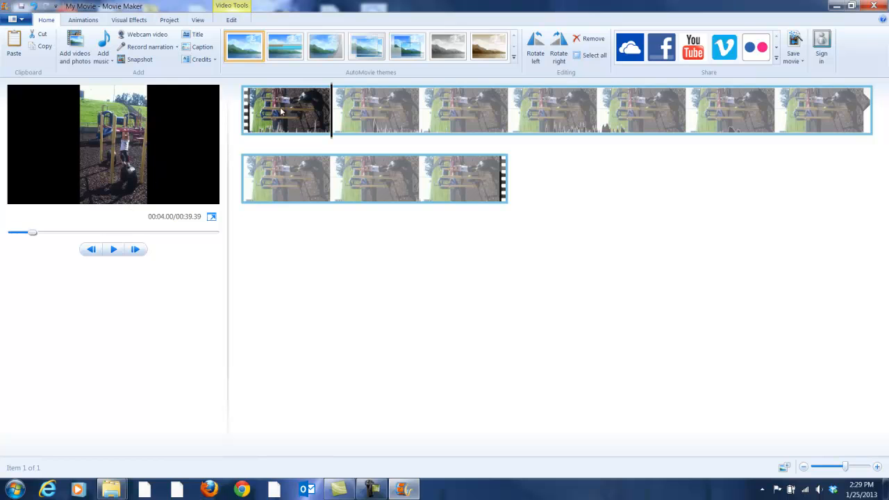
click(252, 119)
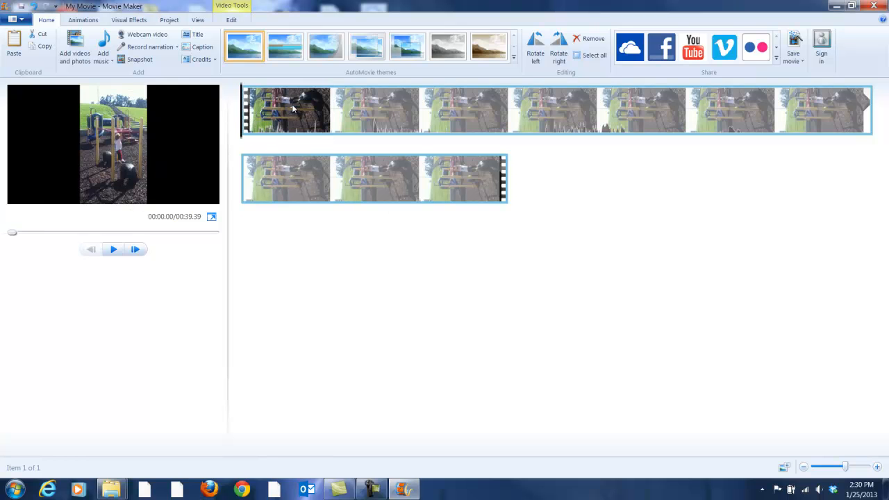
- Examine the clip's editing options, including the video volume and the audio fade-in speeds
double_click(276, 114)
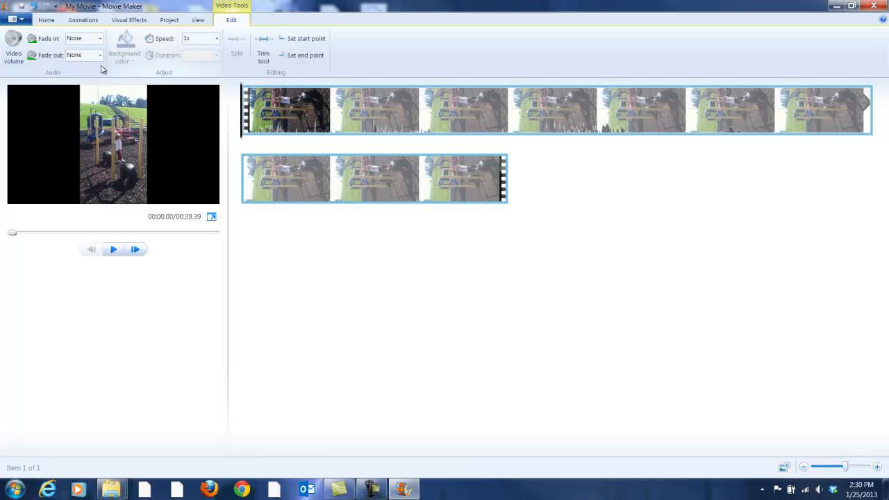
click(16, 63)
mouse_move(41, 74)
mouse_down()
mouse_move(57, 73)
mouse_move(39, 74)
mouse_up()
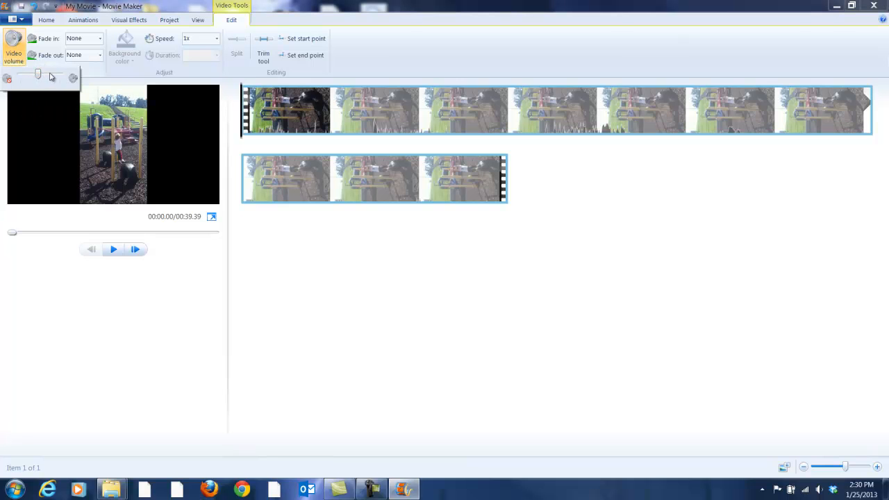
click(88, 69)
click(99, 39)
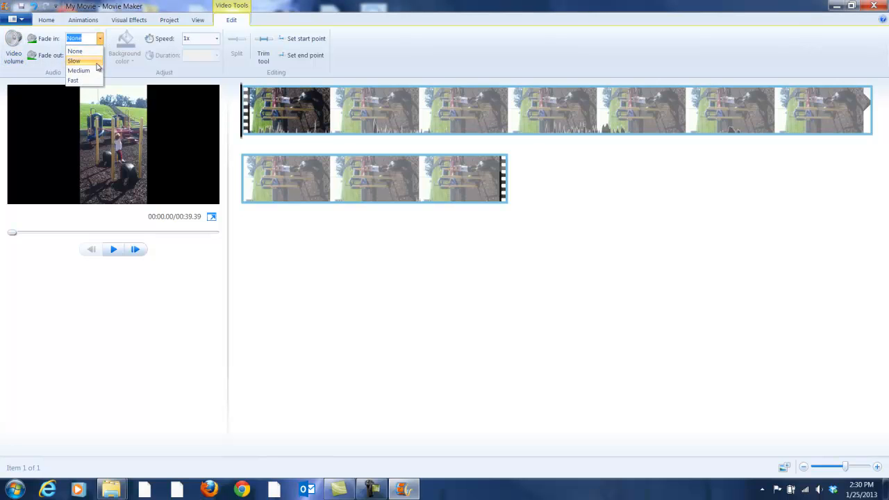
click(119, 74)
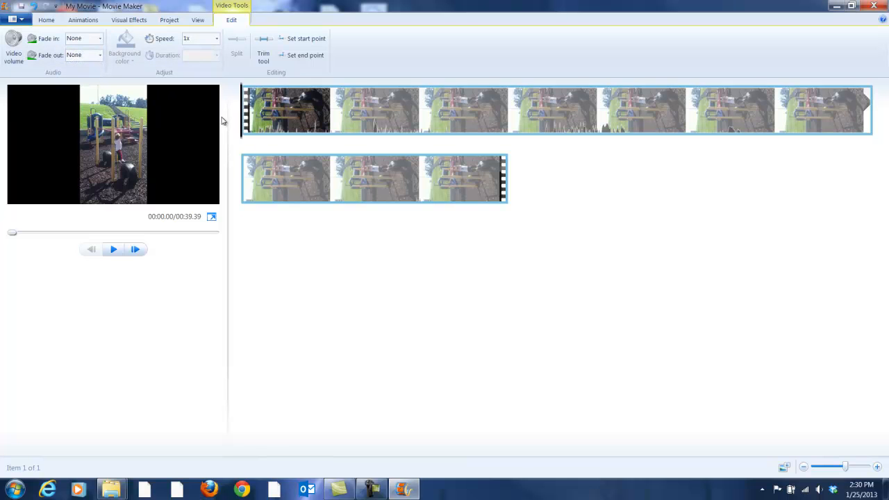
- Split the playground clip at the 00:04.00 mark
drag(248, 127, 245, 127)
mouse_move(502, 193)
mouse_down()
mouse_move(460, 192)
mouse_move(515, 186)
mouse_up()
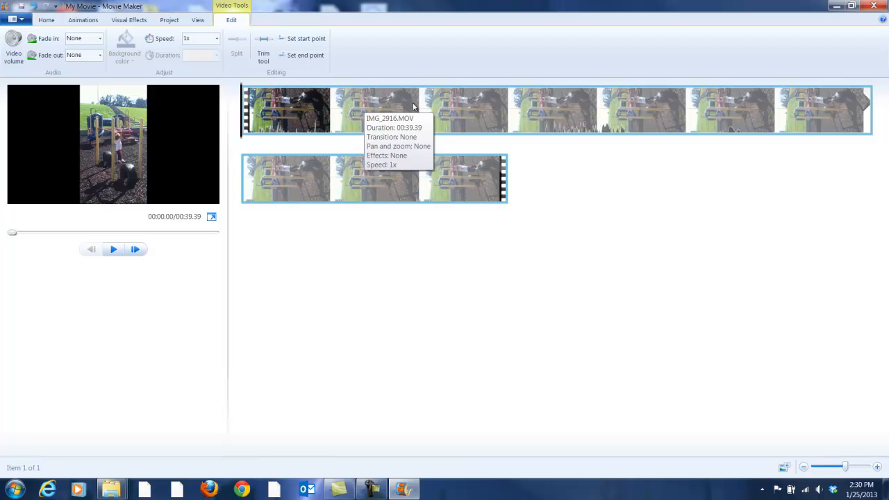
click(469, 113)
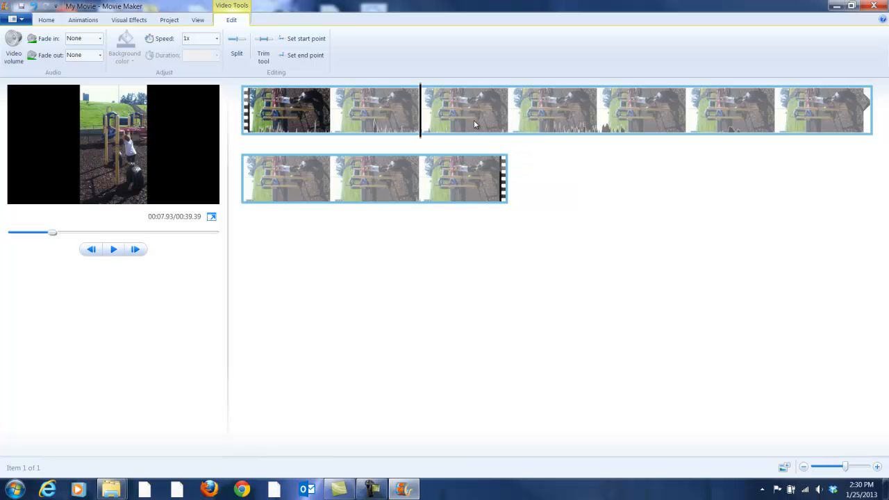
click(423, 122)
drag(424, 122, 333, 137)
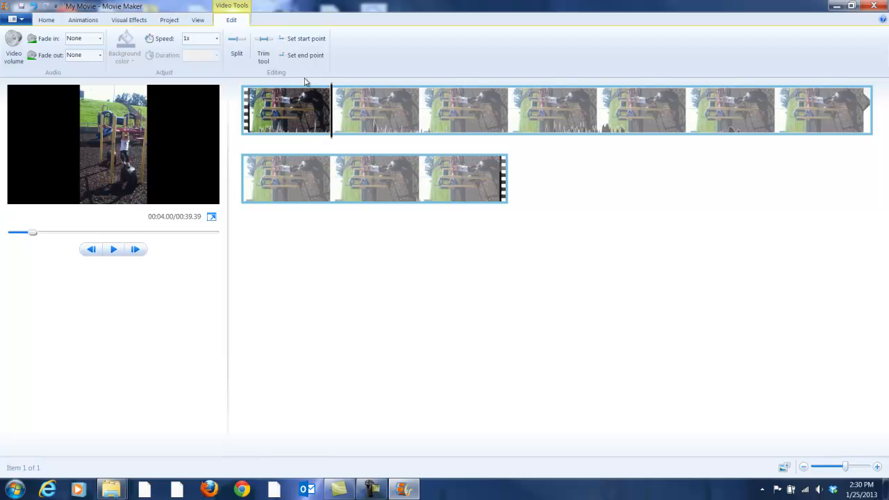
click(240, 59)
- Select the two parts of the split clip in turn to examine them as separate items
click(298, 113)
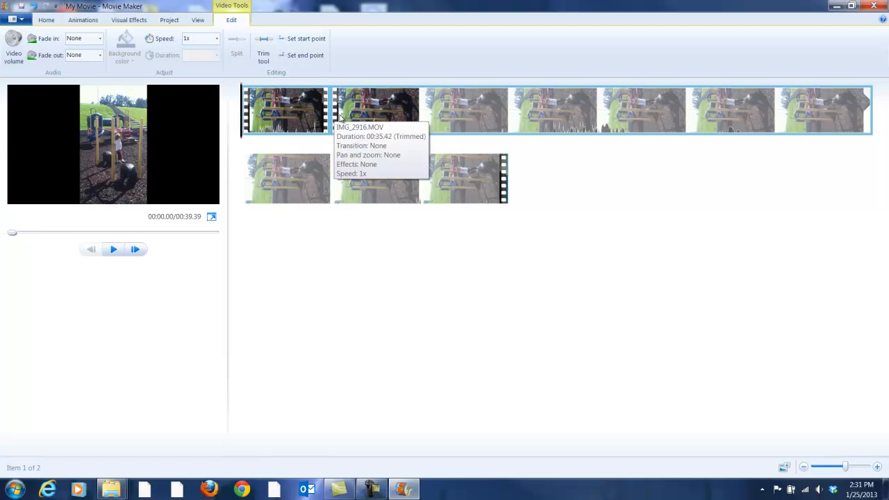
click(342, 116)
click(308, 119)
click(359, 117)
click(319, 121)
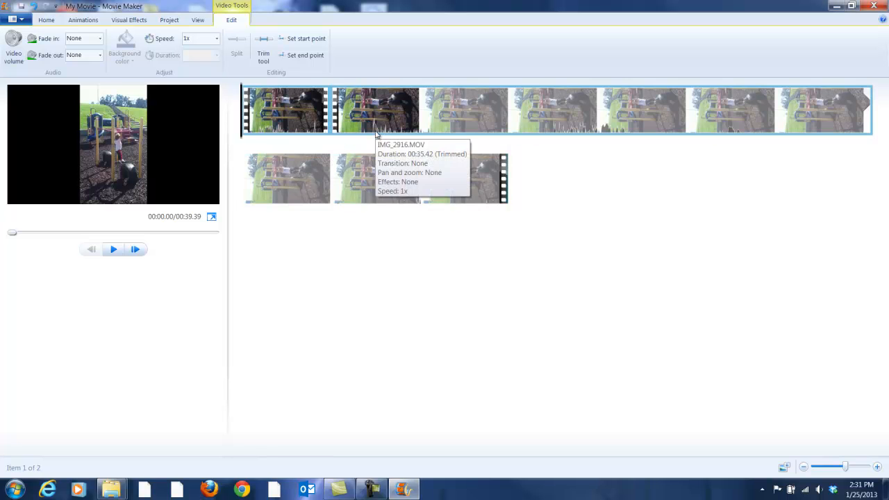
click(376, 134)
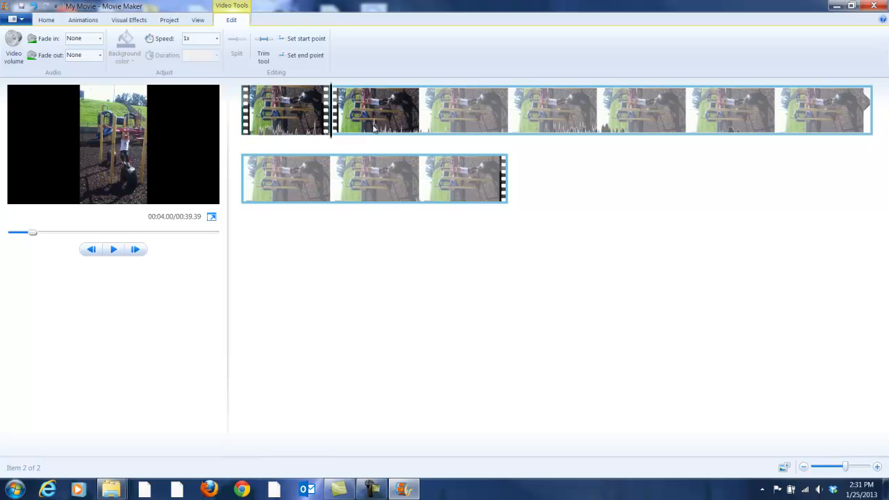
click(270, 128)
click(371, 123)
- Set both the audio fade in and fade out of the first clip to Fast
click(282, 122)
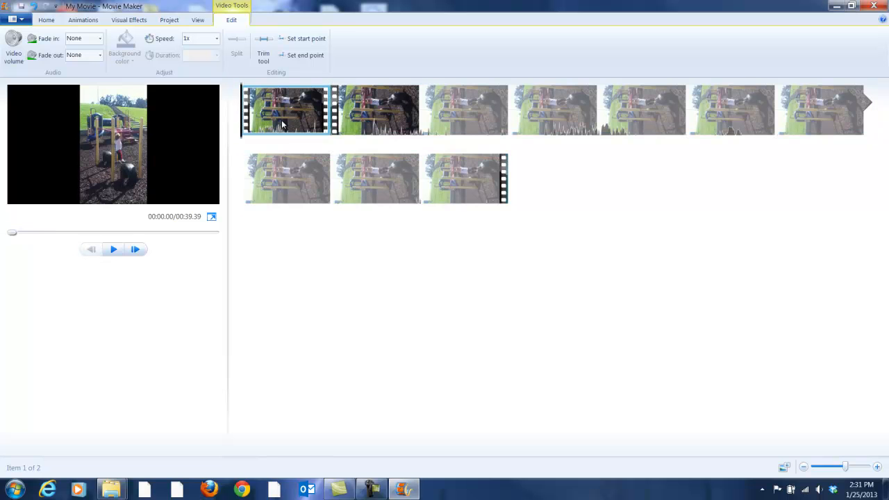
click(100, 40)
click(86, 79)
click(100, 59)
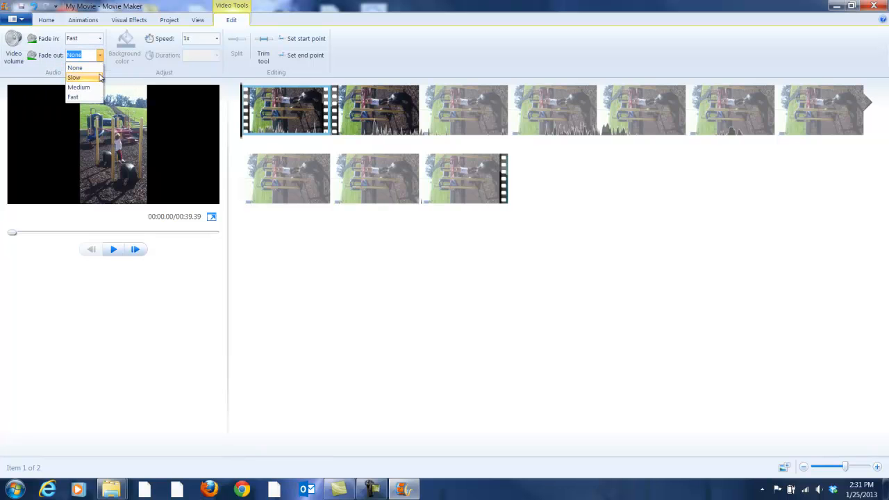
click(91, 96)
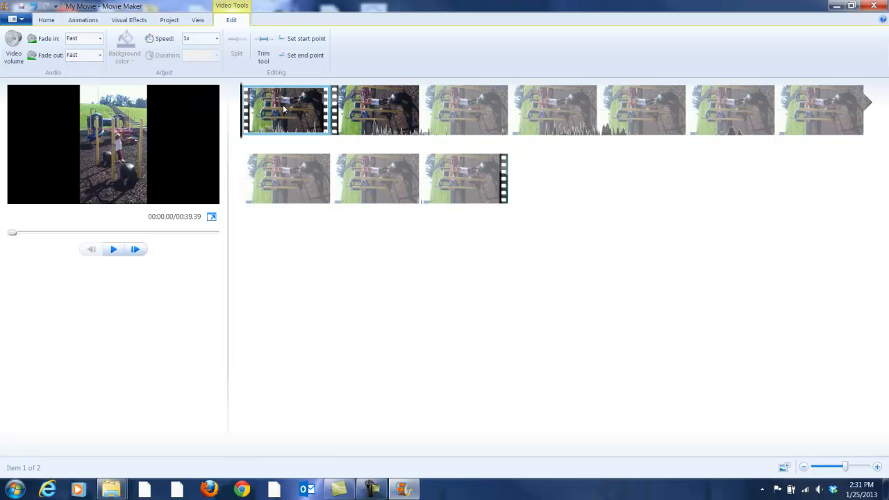
- Check the first clip's applied effects and play the movie past the split to preview the audio fades
mouse_move(284, 110)
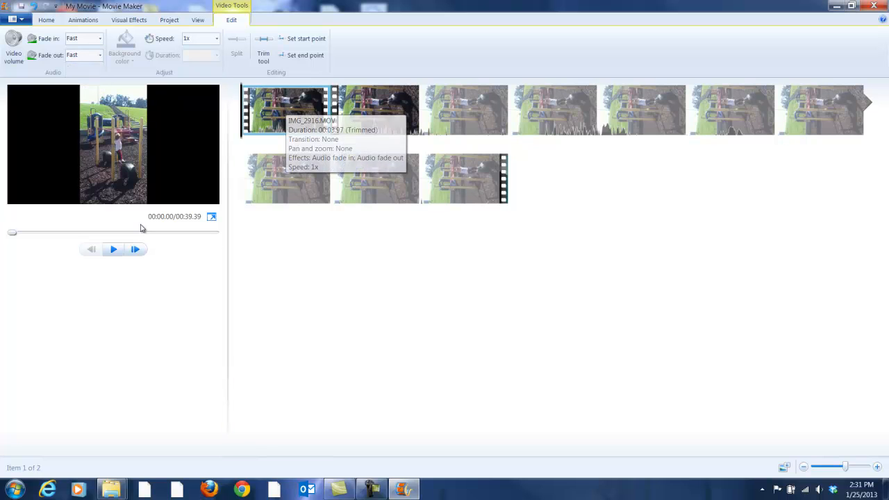
click(114, 250)
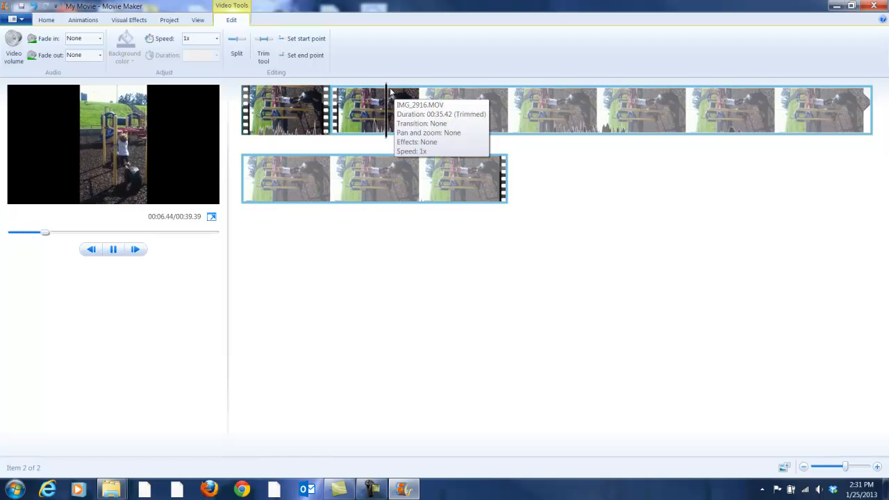
click(113, 250)
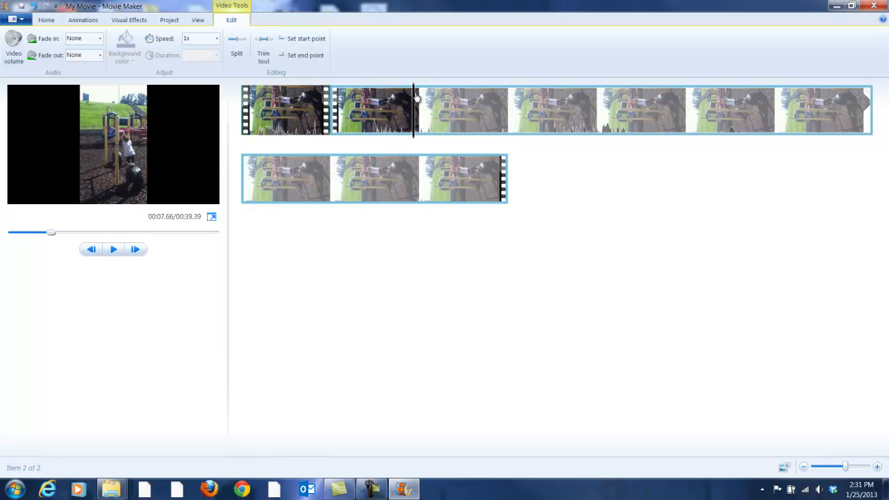
click(276, 101)
drag(274, 101, 281, 103)
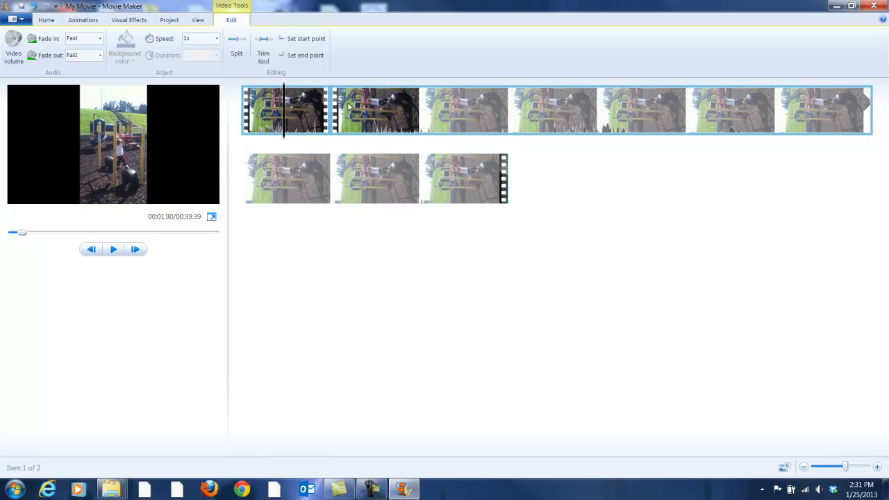
- Set the playback speed of the first clip to 32x
click(356, 122)
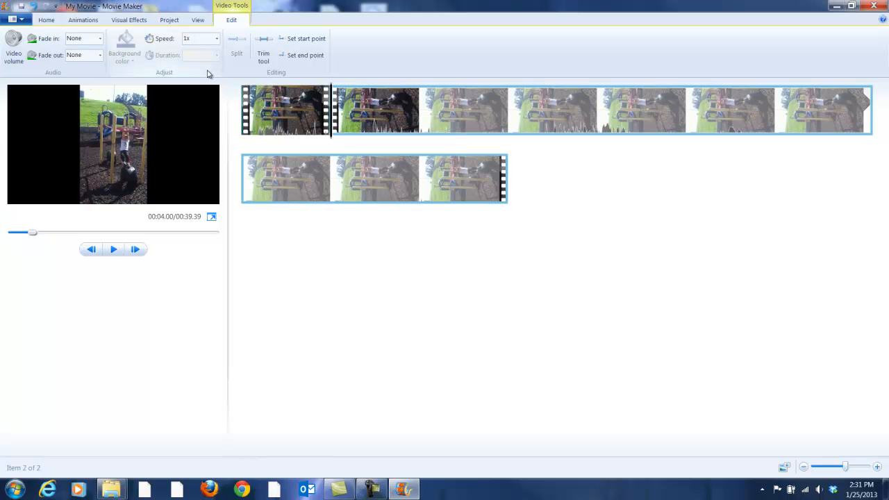
click(263, 101)
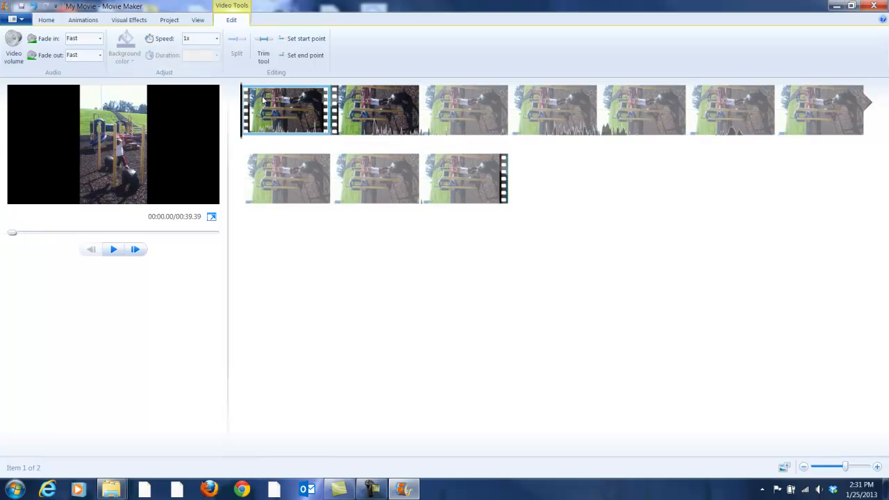
click(217, 41)
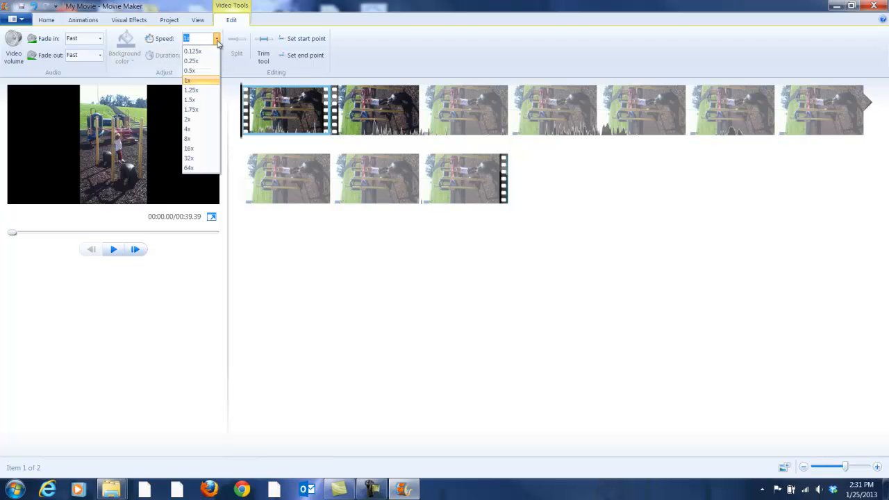
click(191, 159)
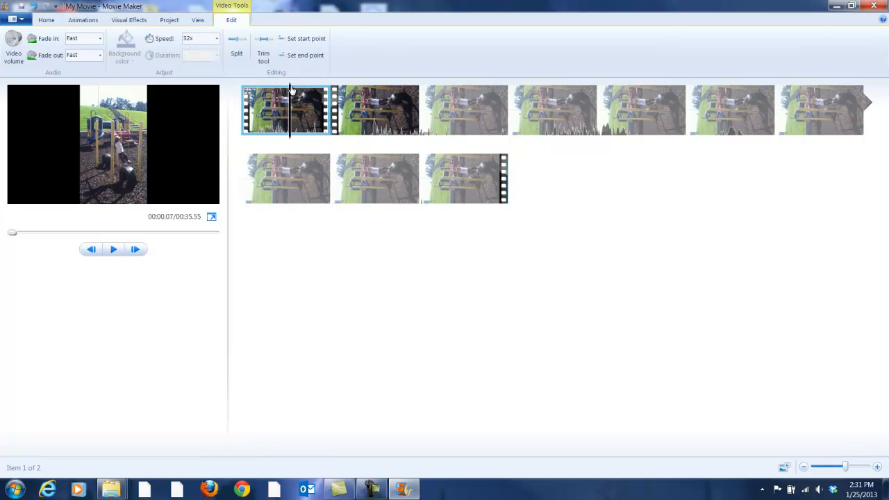
- Play the movie from the beginning to preview the first clip's speed, and return to its start
click(241, 95)
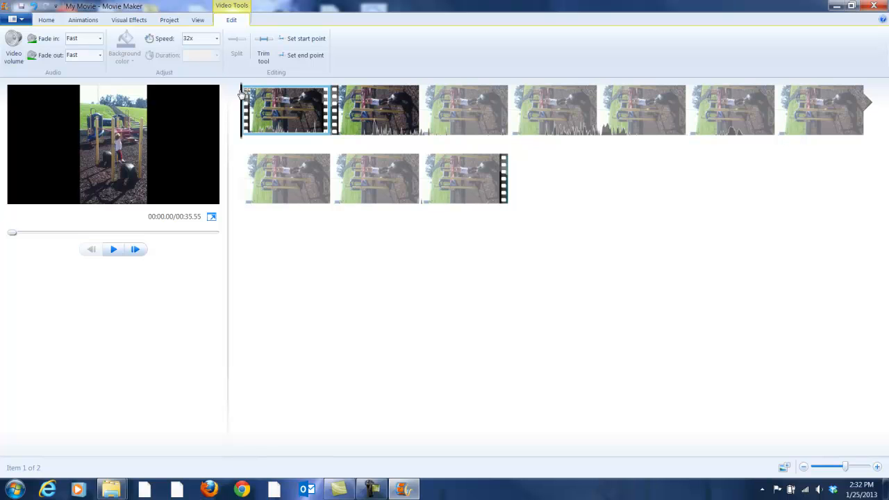
click(112, 249)
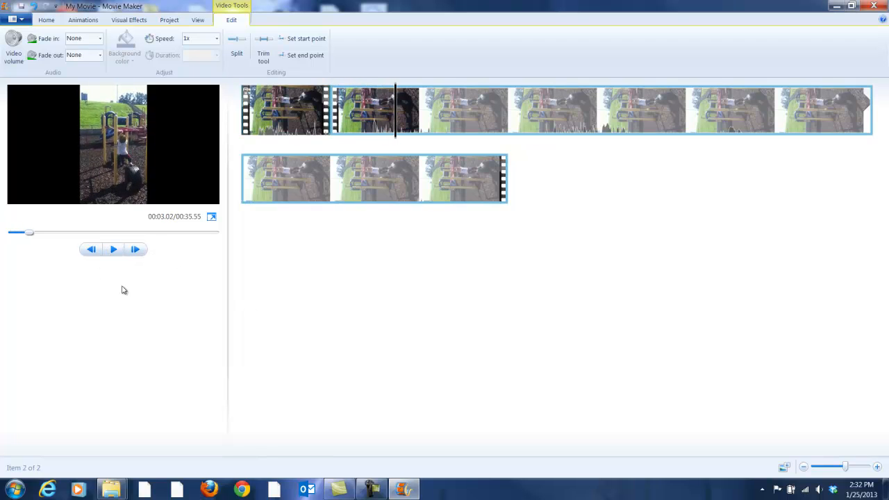
click(250, 95)
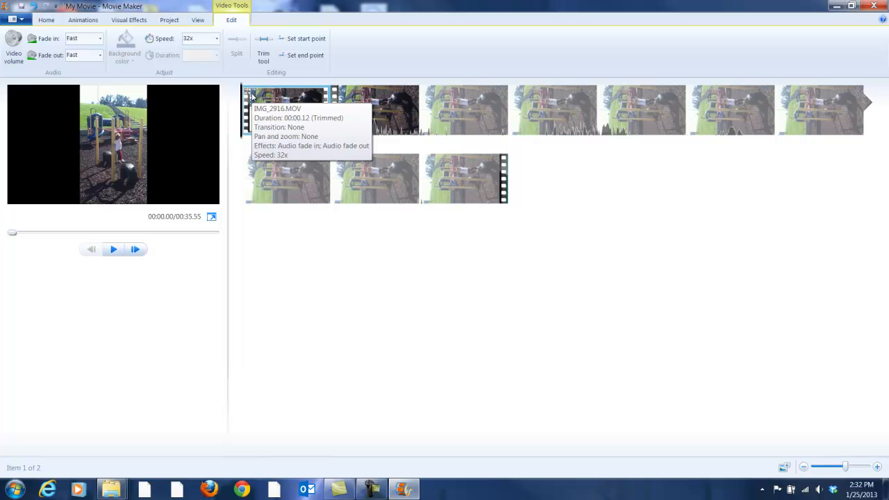